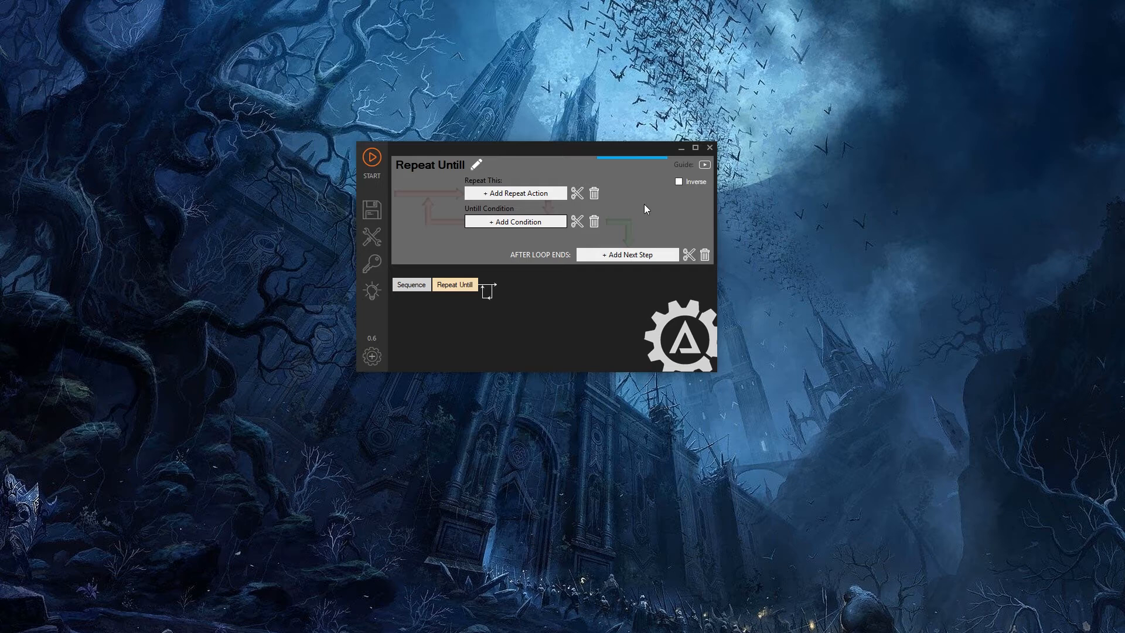
click(628, 255)
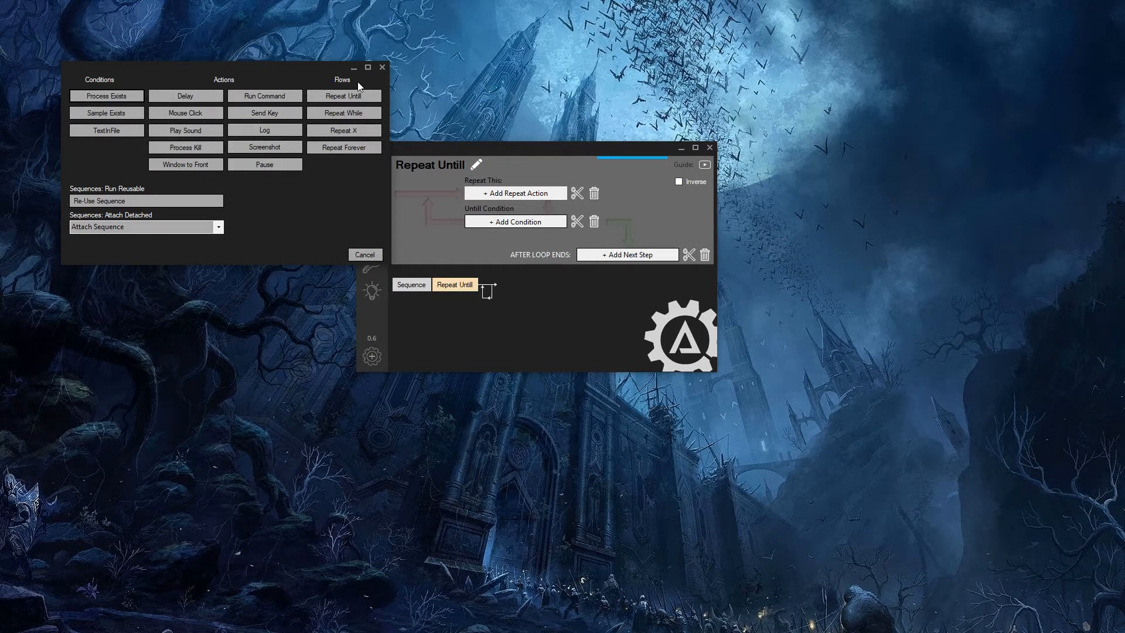
click(366, 254)
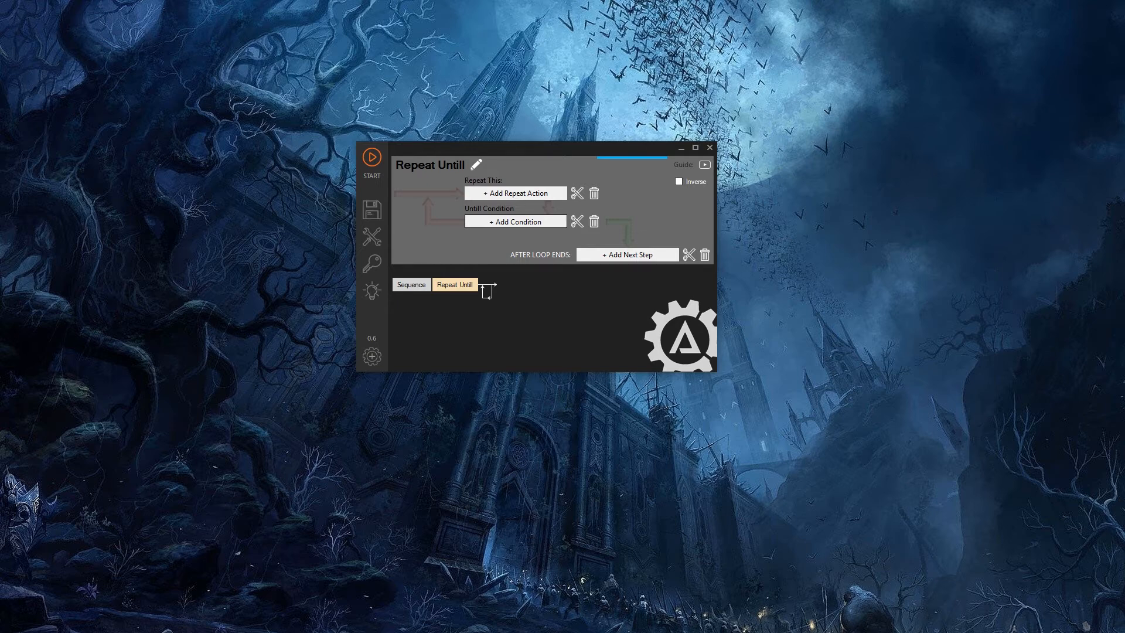
- Switch to the repeat_until.txt file in Notepad and write the word "apple" in it
click(448, 632)
click(549, 332)
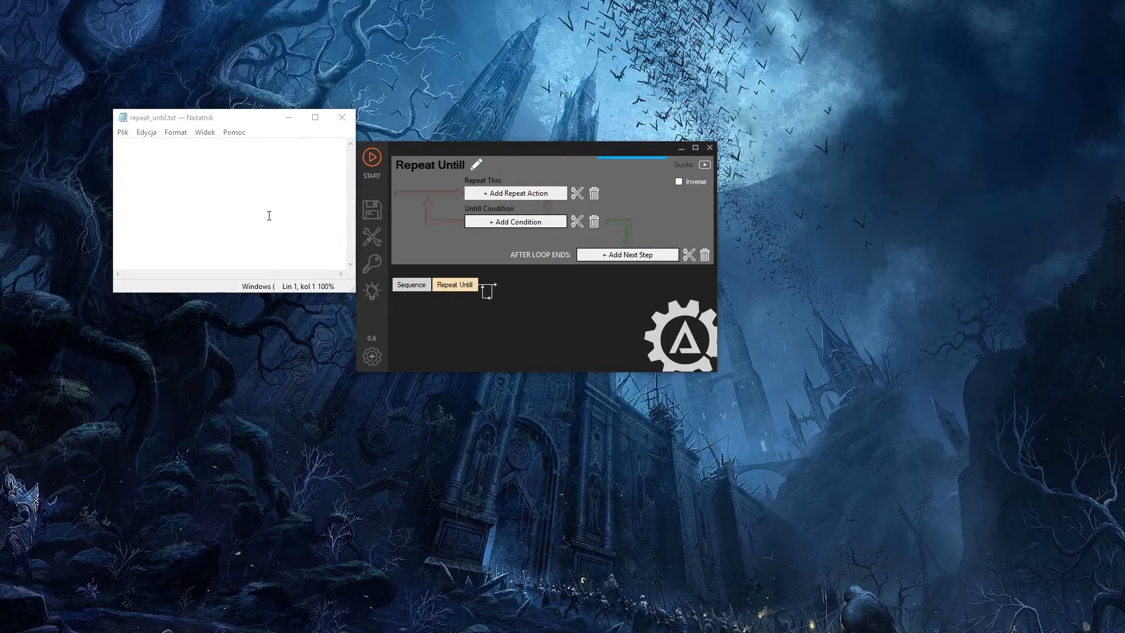
click(210, 186)
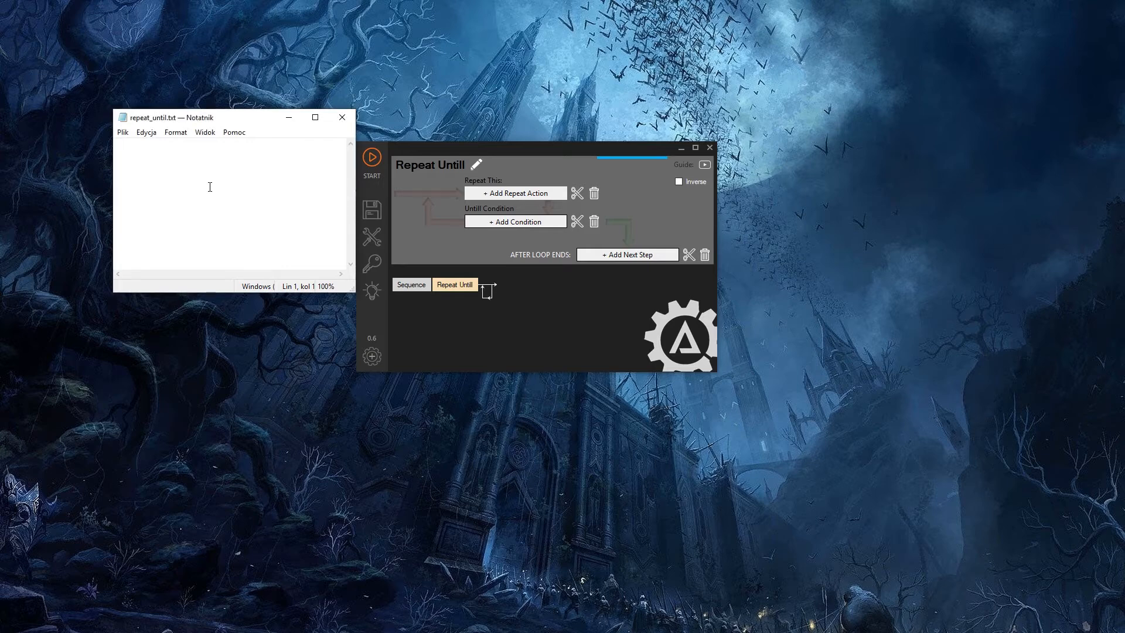
text(apple)
- Capture a screenshot with the sampling tool and mark a thin pixel strip running through the word "apple" in Notepad as the sample
click(376, 240)
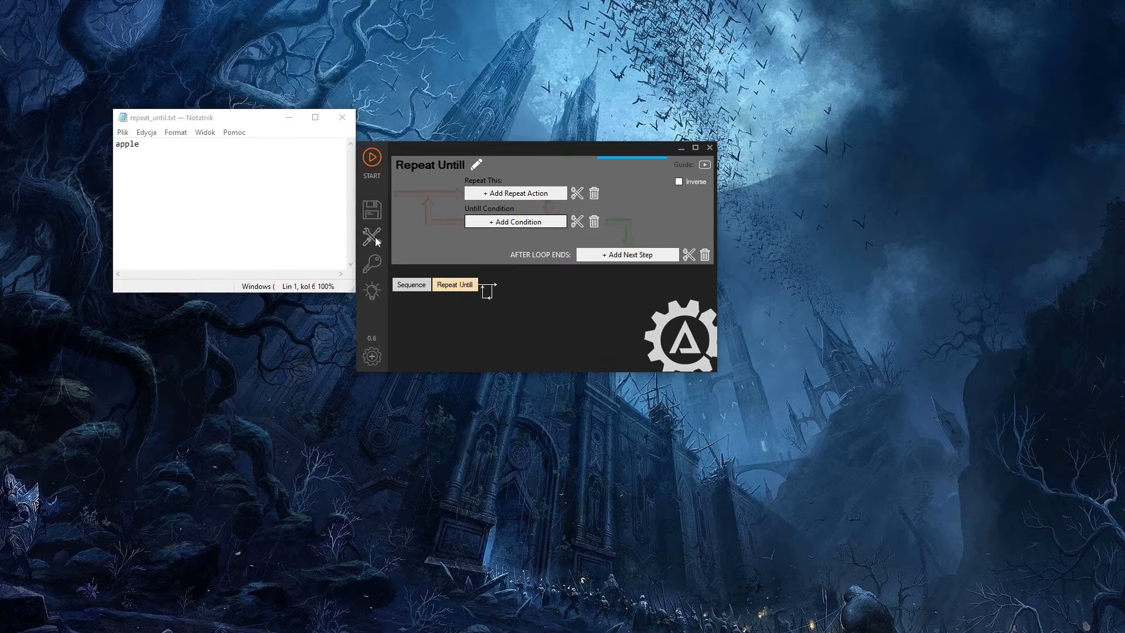
click(376, 238)
click(425, 261)
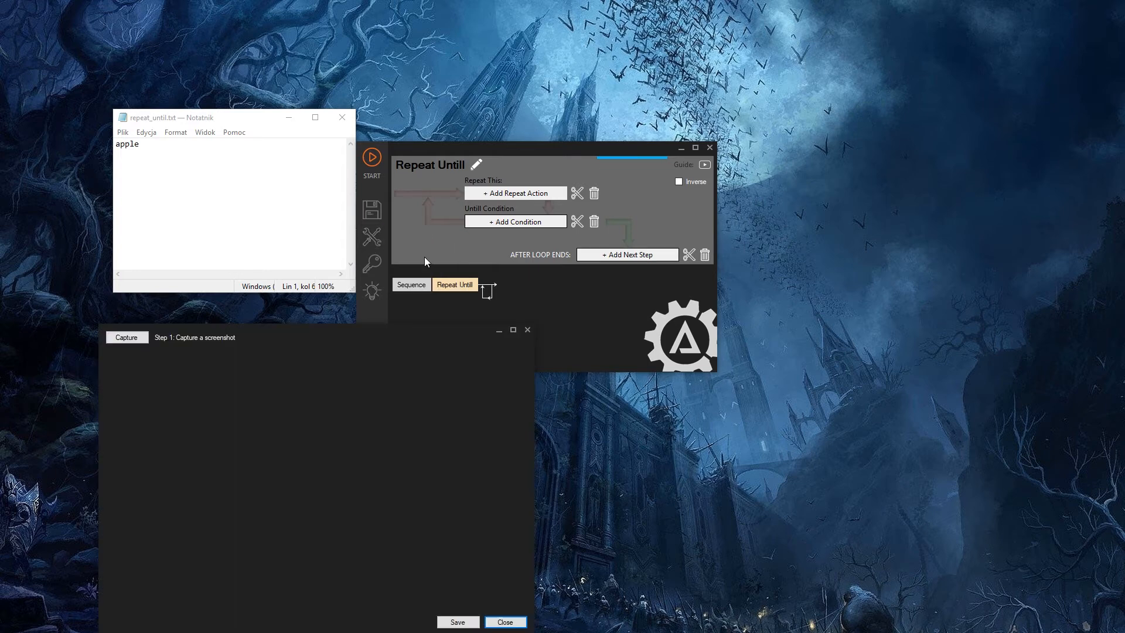
click(129, 339)
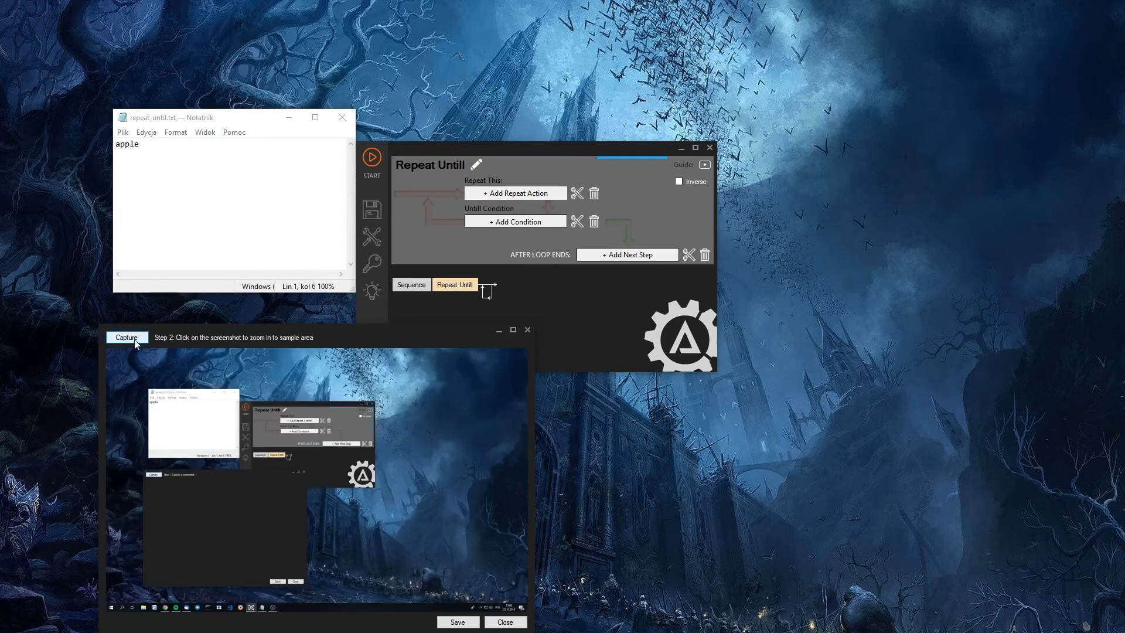
click(153, 402)
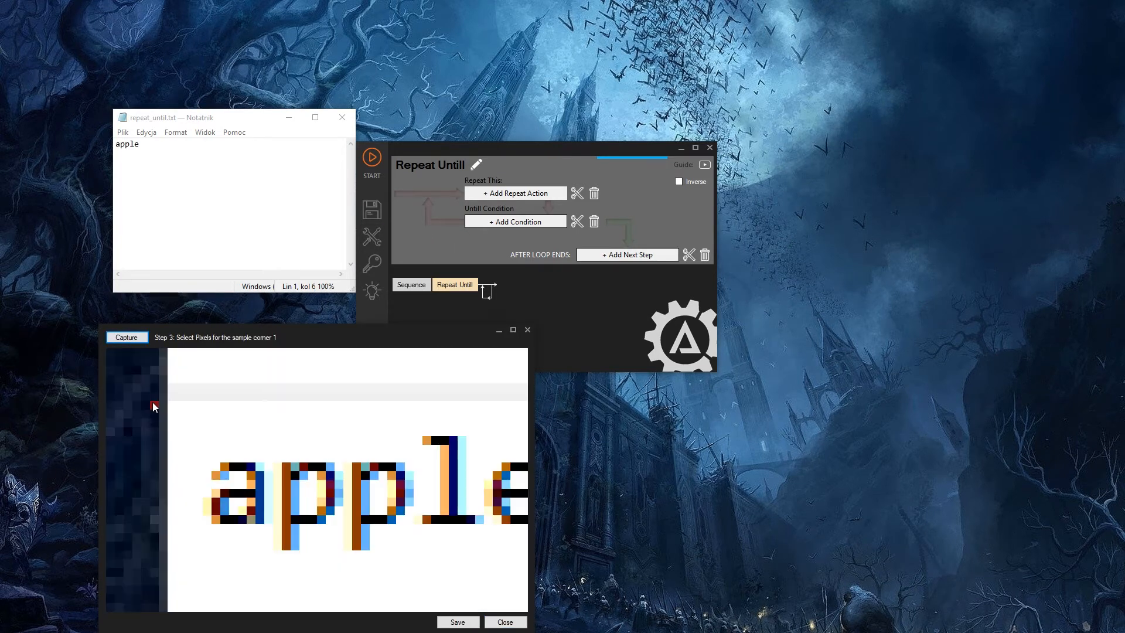
click(216, 495)
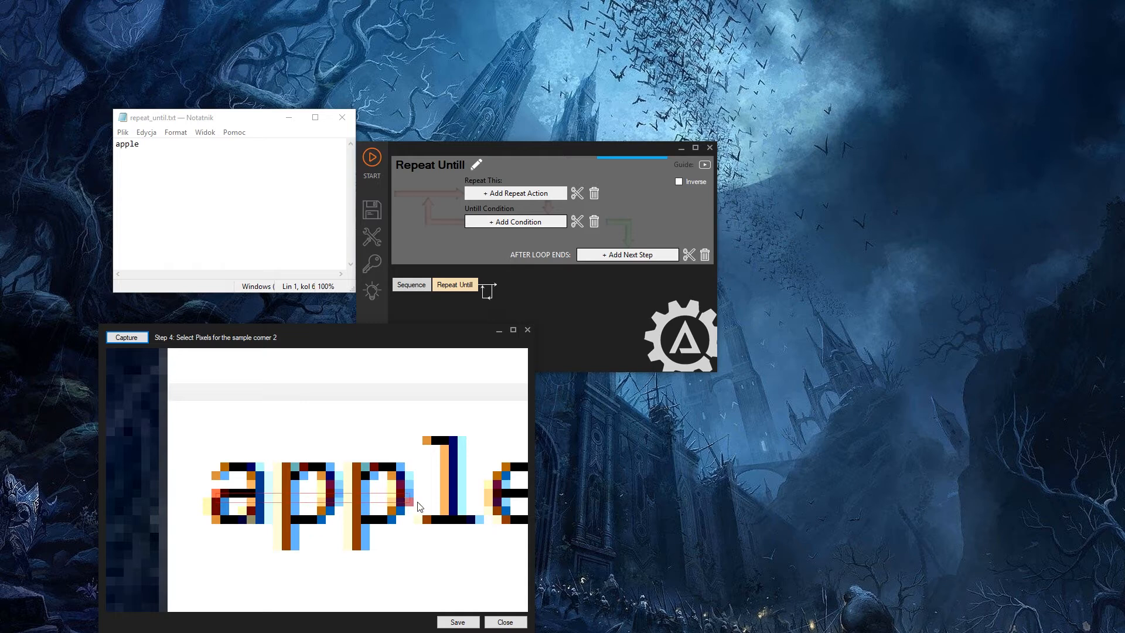
click(523, 498)
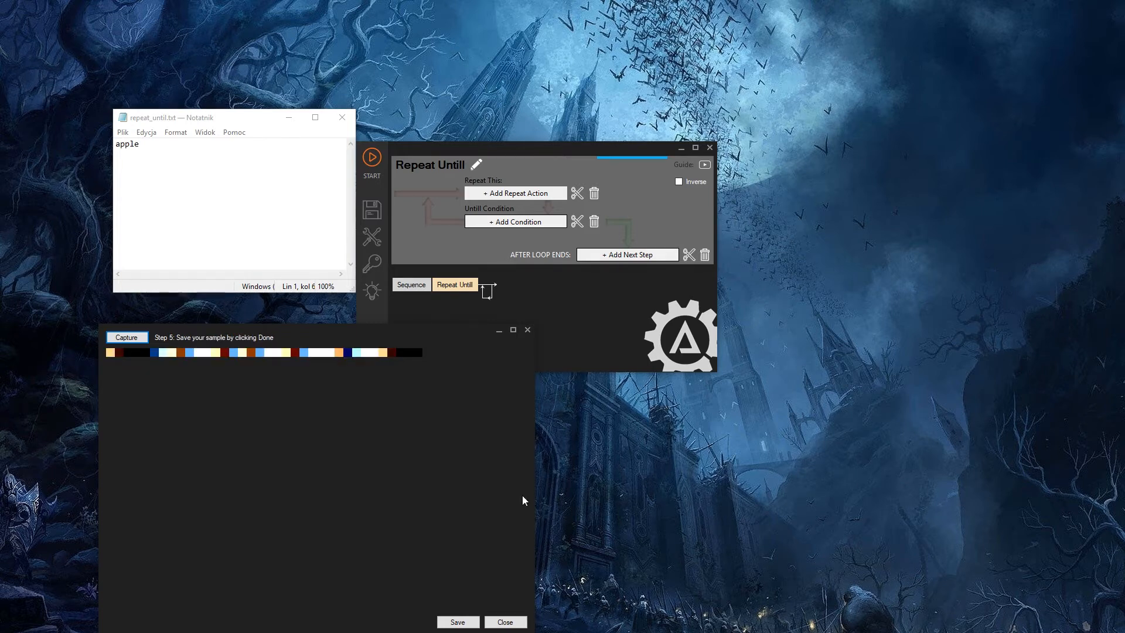
- Save the sample as apple.bmp in C:\TEST, replacing the existing file, and close the sampling tool
click(458, 622)
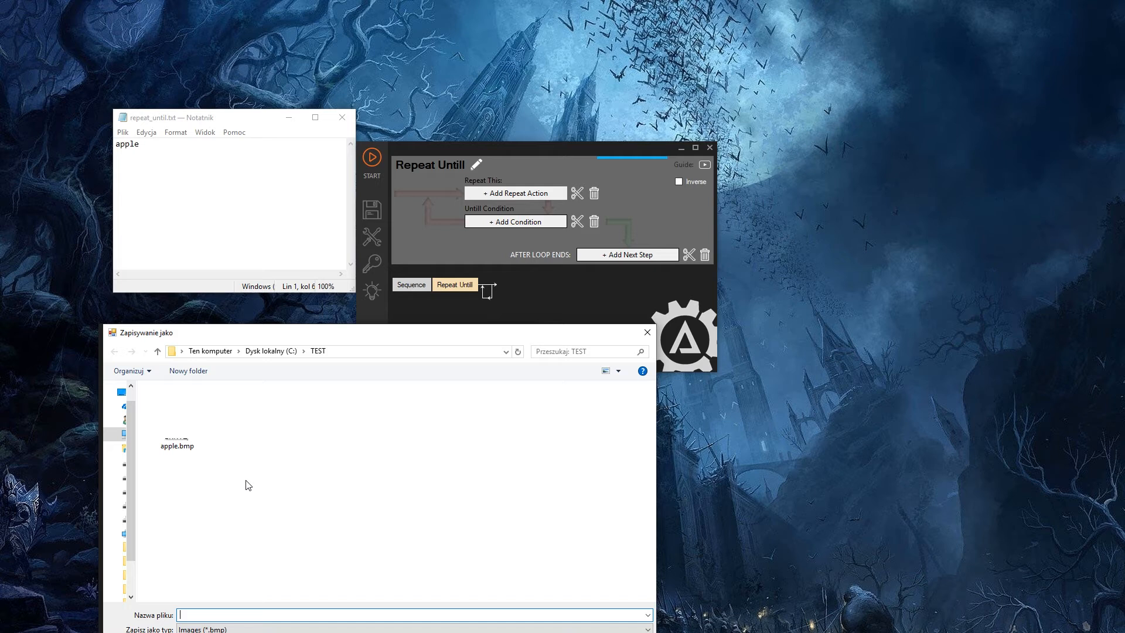
click(181, 447)
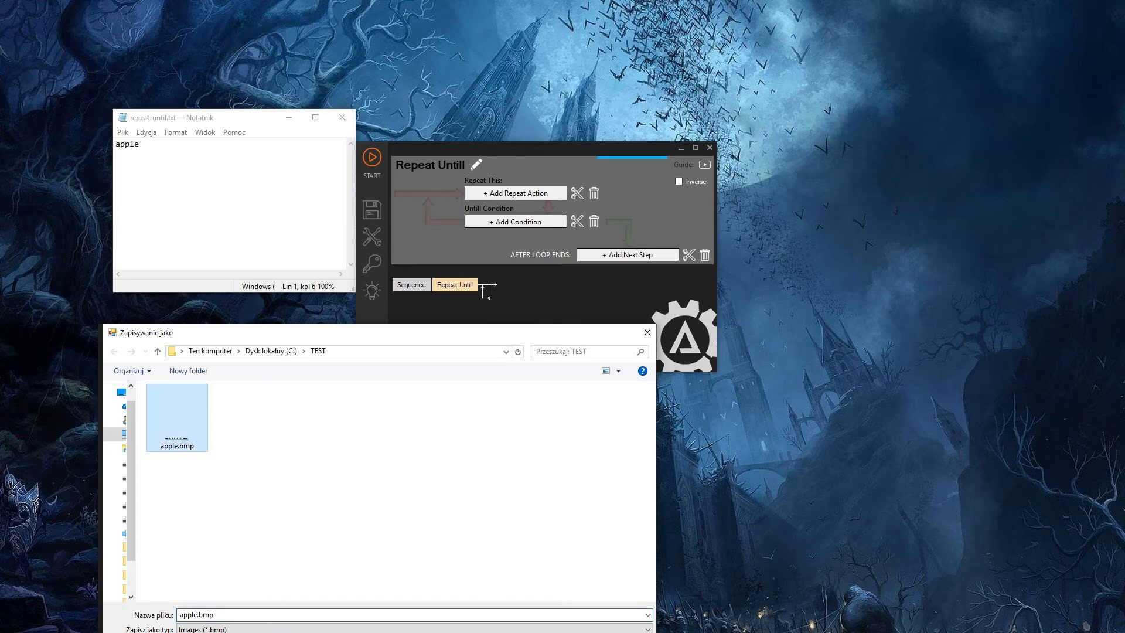
key(Return)
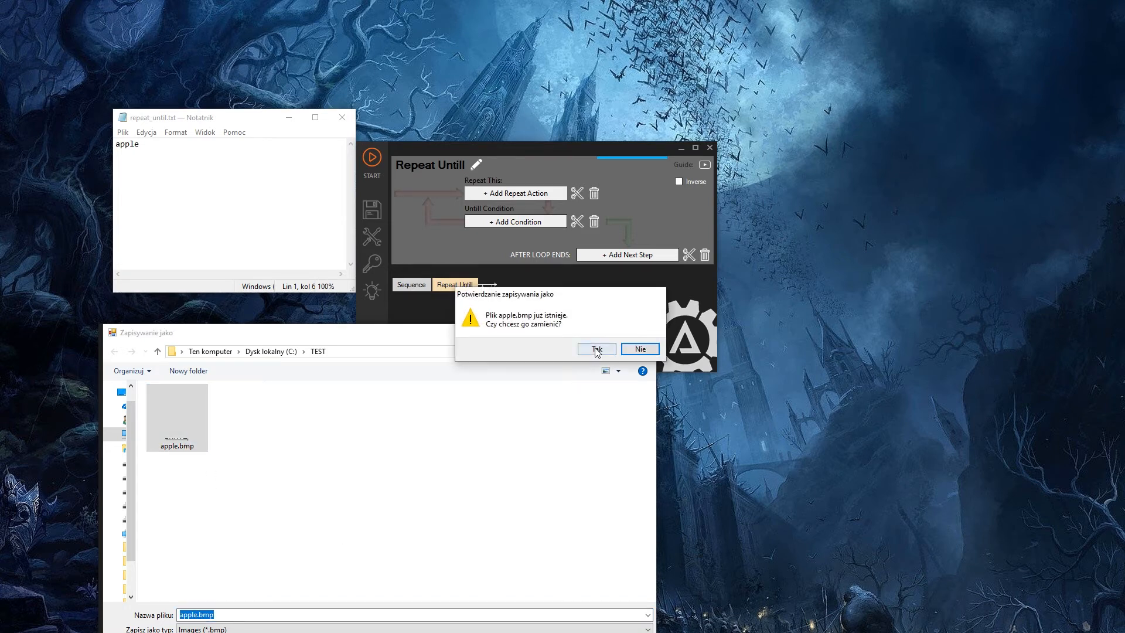
click(570, 384)
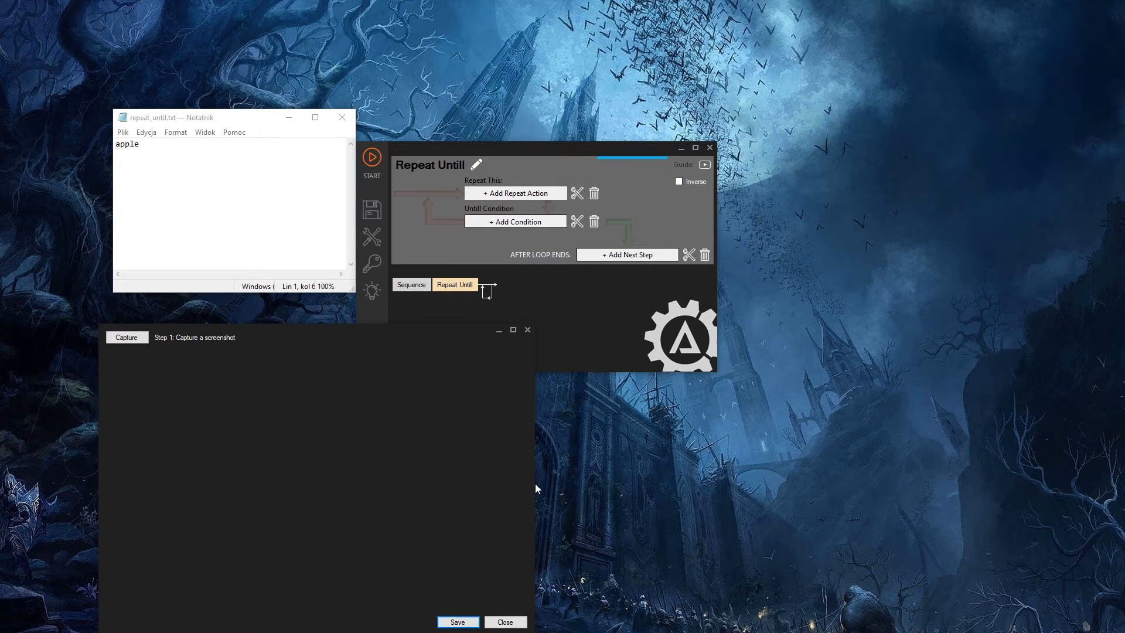
click(505, 622)
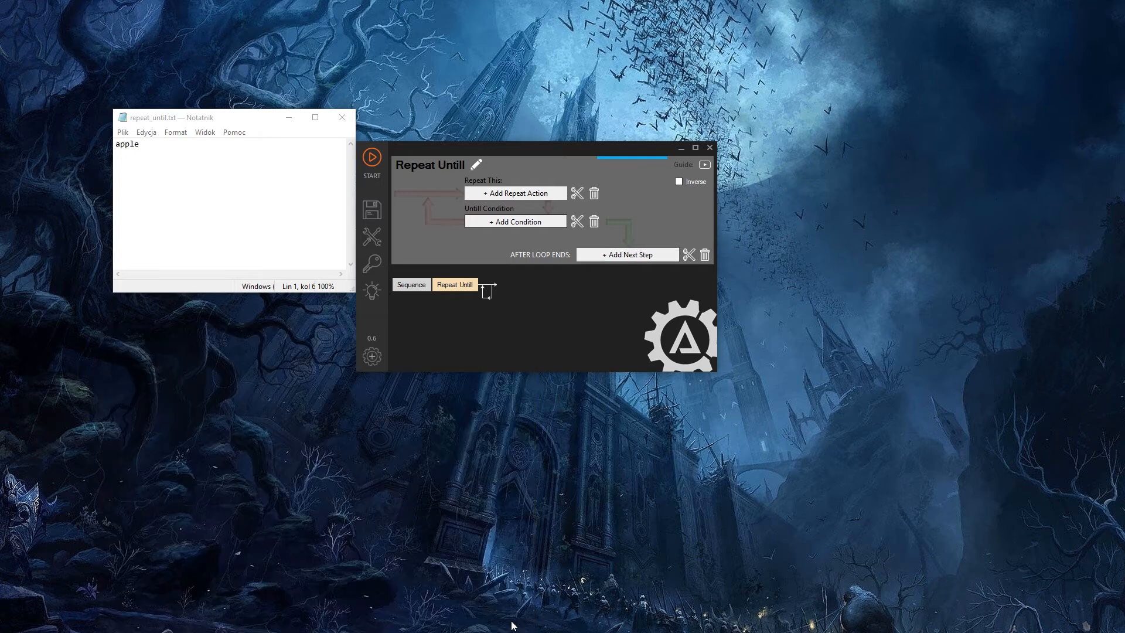
- Add a Sample Exists condition to the Repeat Untill loop, using the saved apple sample with a color tolerance of 10
click(521, 222)
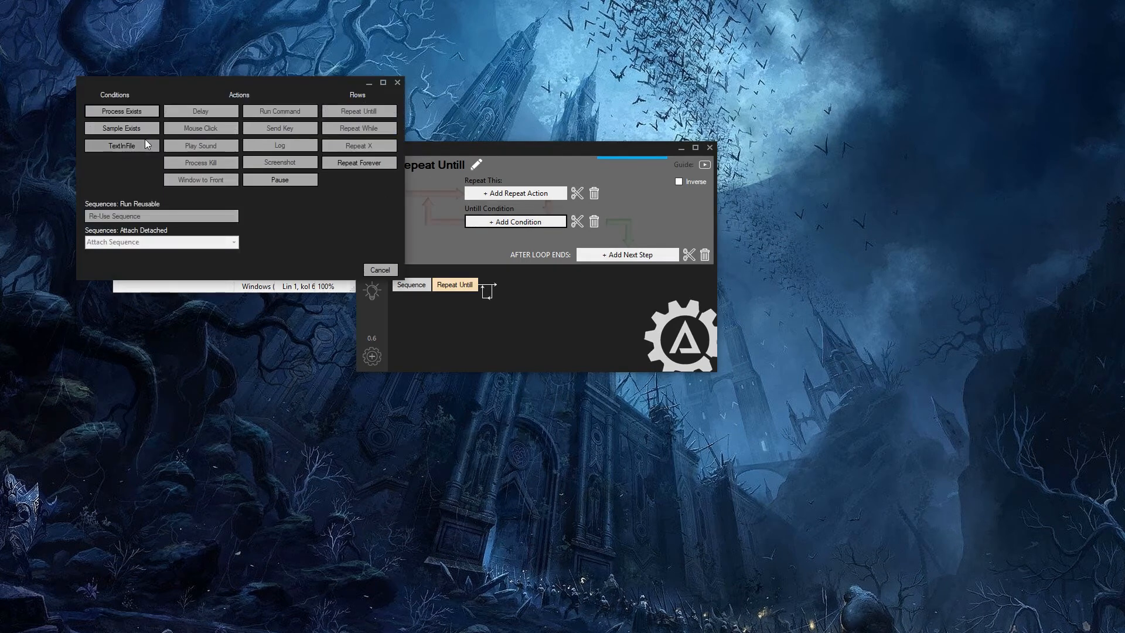
click(134, 129)
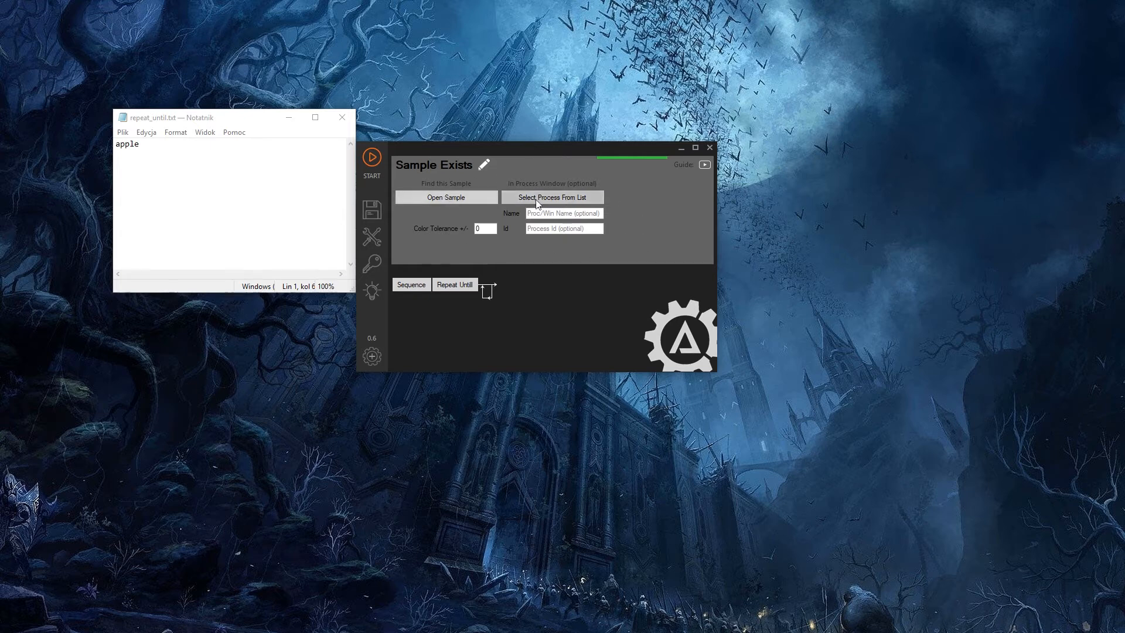
click(445, 198)
double_click(444, 258)
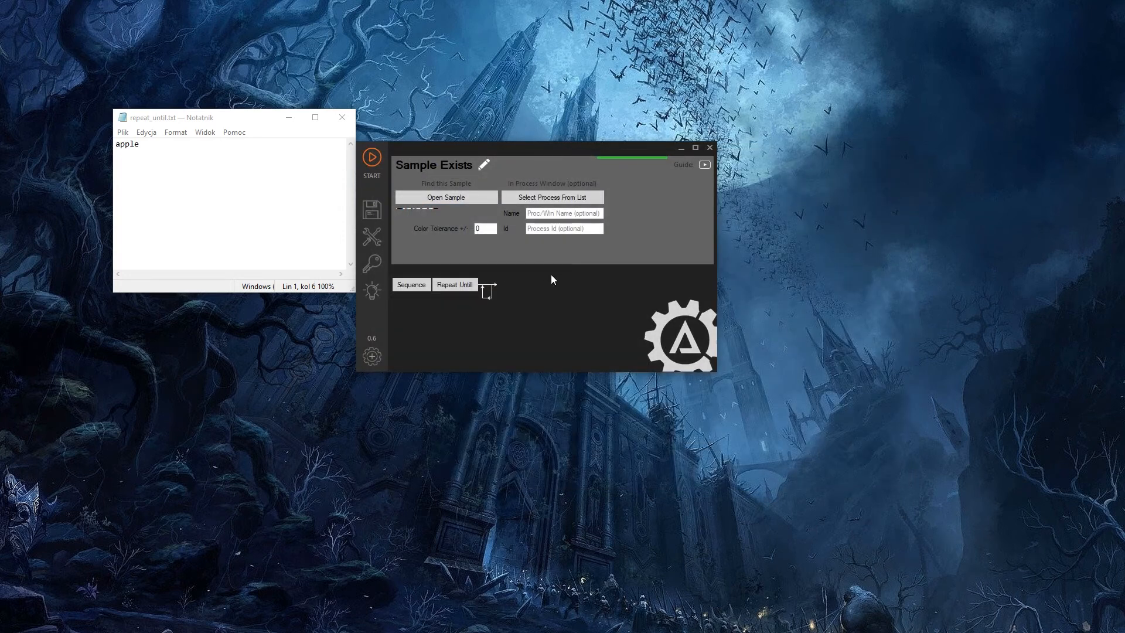
double_click(491, 232)
text(10)
click(455, 286)
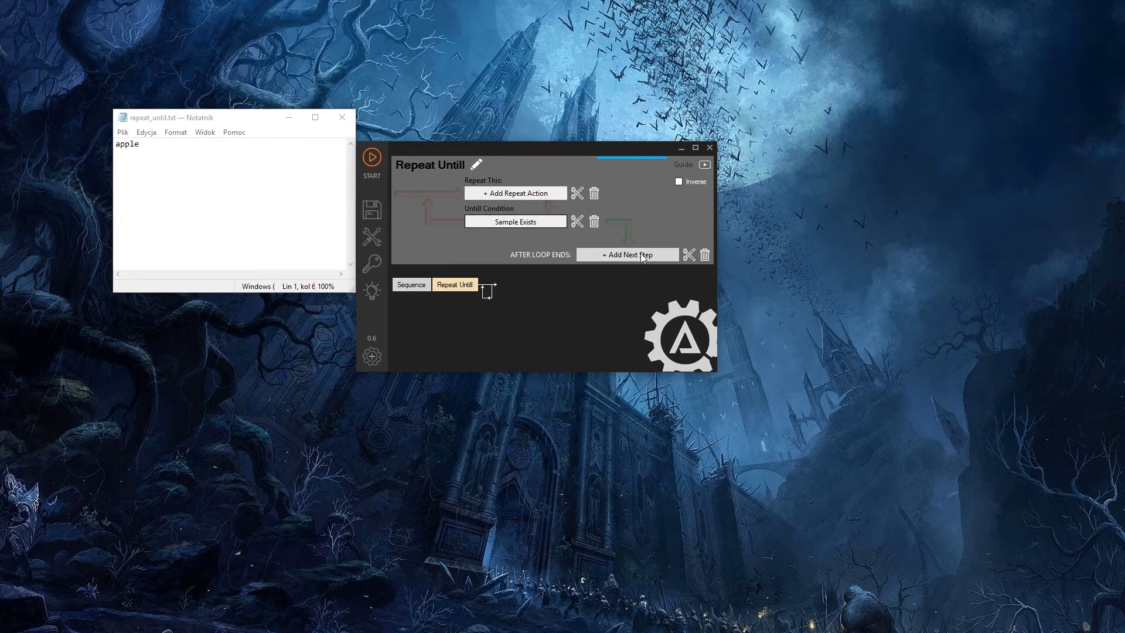
- Add a Delay of 100 milliseconds as the loop's repeat action
click(515, 193)
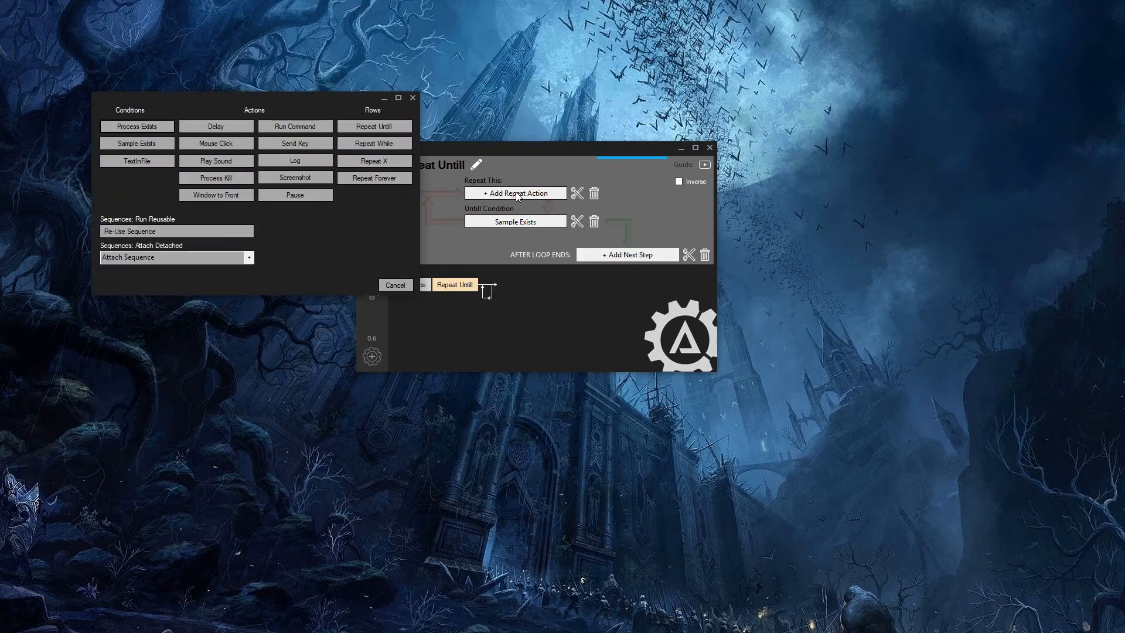
click(237, 132)
click(479, 197)
text(100)
- Chain two more Delay steps of 100 milliseconds each after the first one inside the loop, and return to the loop's settings
click(650, 255)
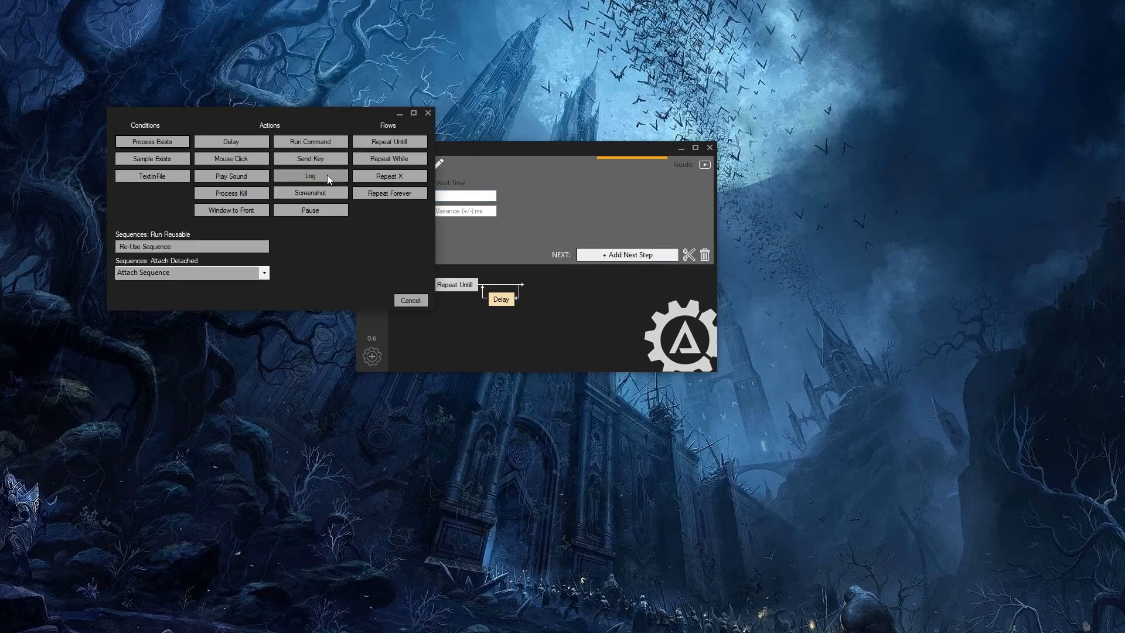
click(239, 140)
click(456, 196)
text(100)
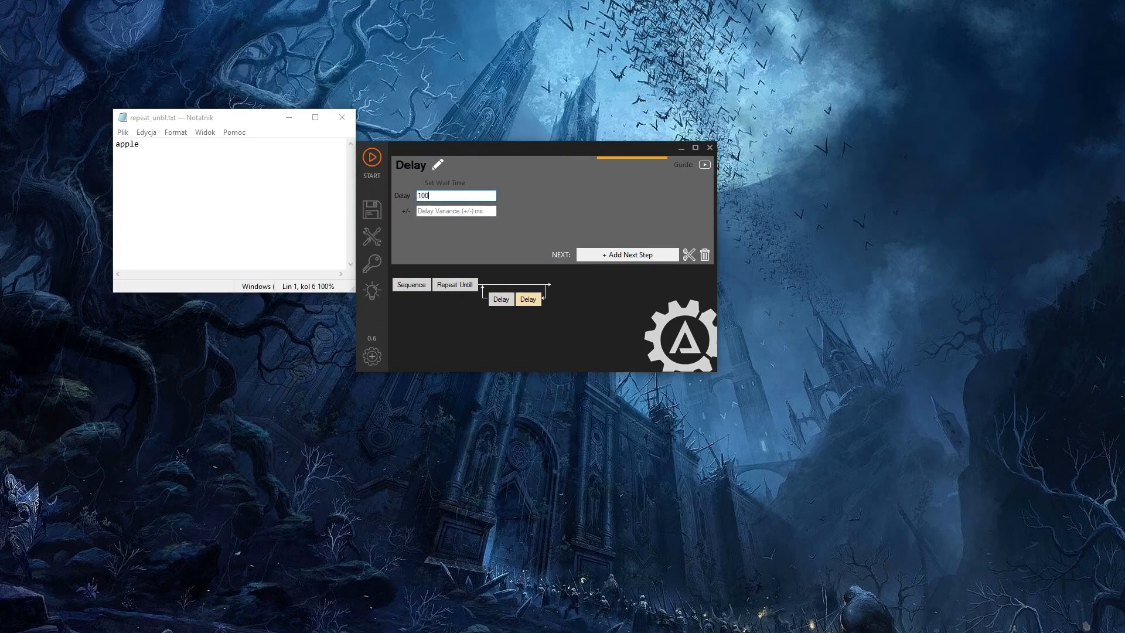
click(627, 255)
click(236, 157)
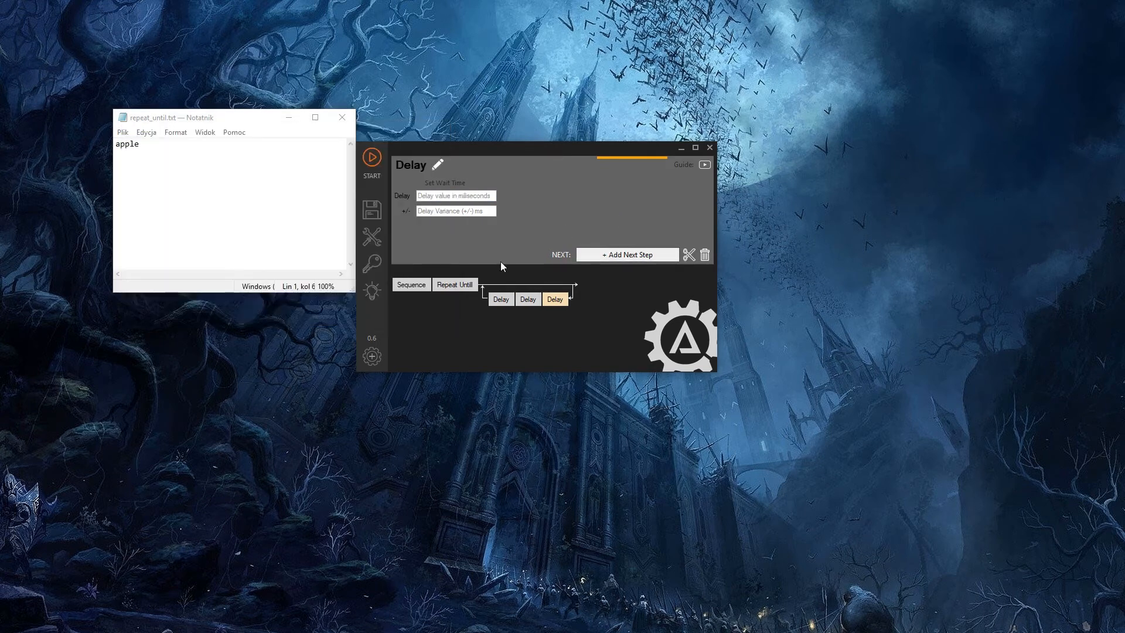
click(477, 195)
text(100)
click(459, 280)
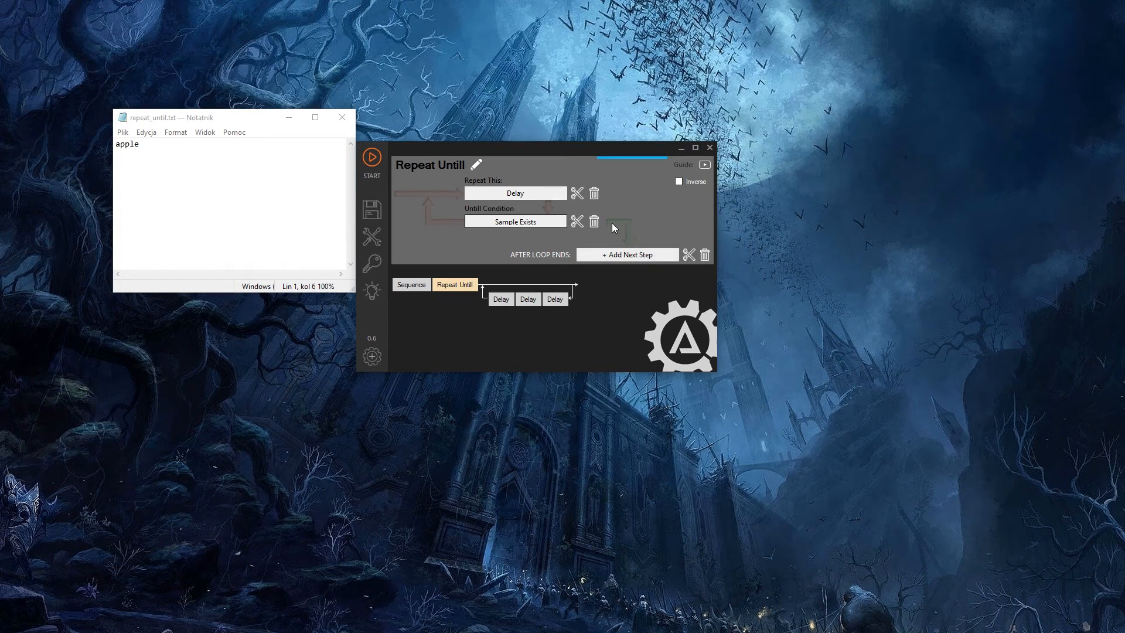
- Add a Run Command step that executes calc after the loop ends, and return to the Repeat Untill settings
click(629, 255)
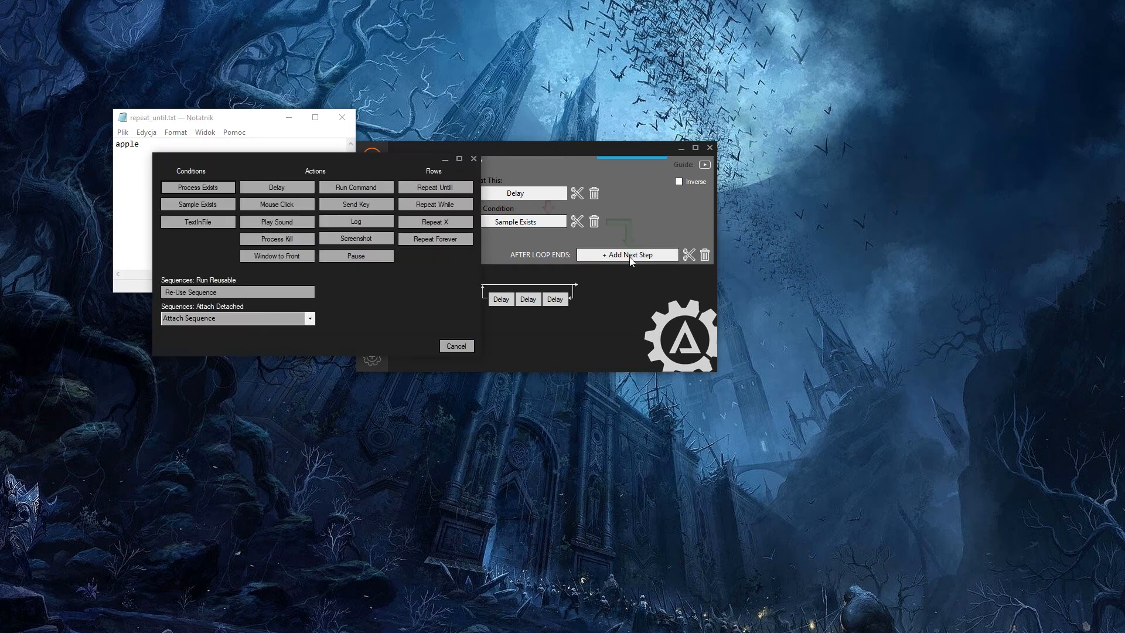
click(347, 189)
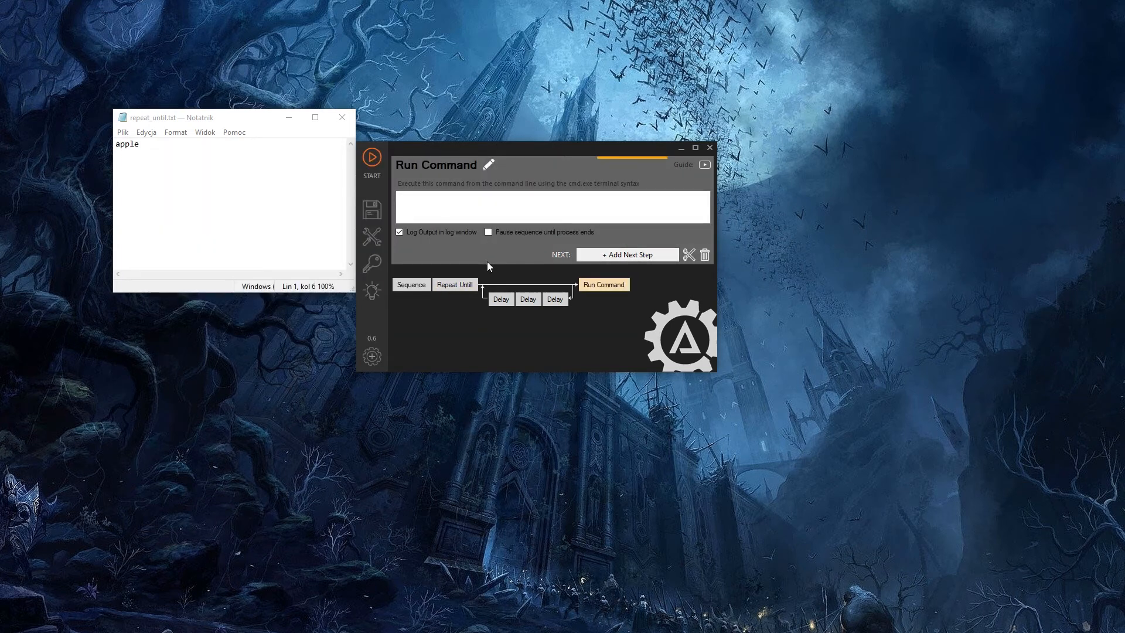
click(448, 204)
text(calc)
click(507, 299)
click(463, 284)
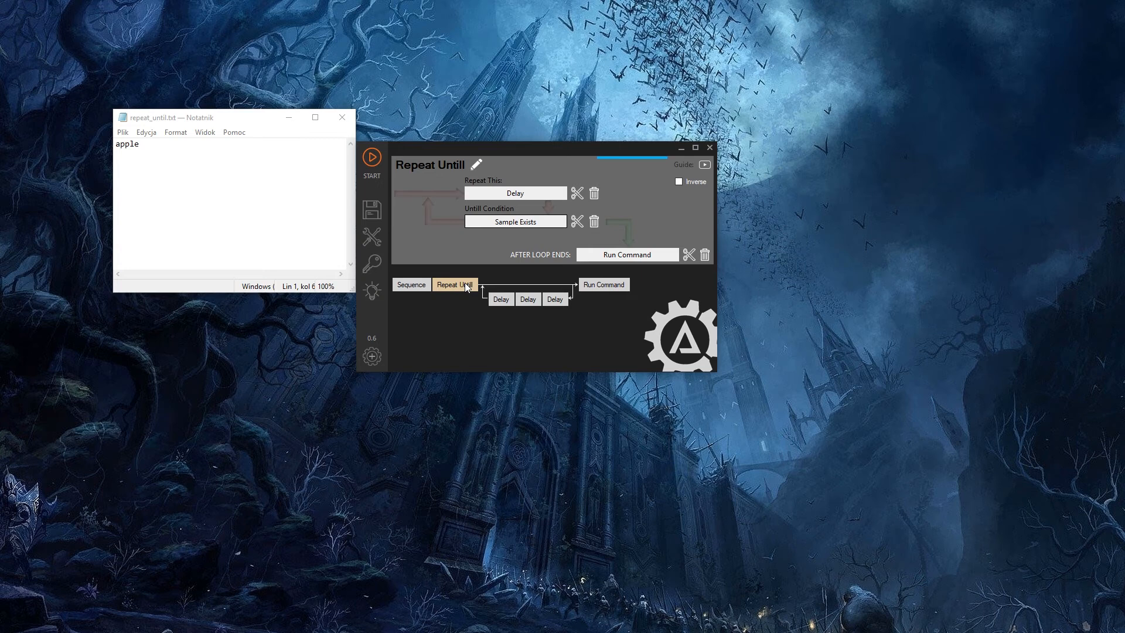
- Clear all text from repeat_until.txt and move the Notepad window slightly down and to the side
click(188, 151)
key(ctrl+a)
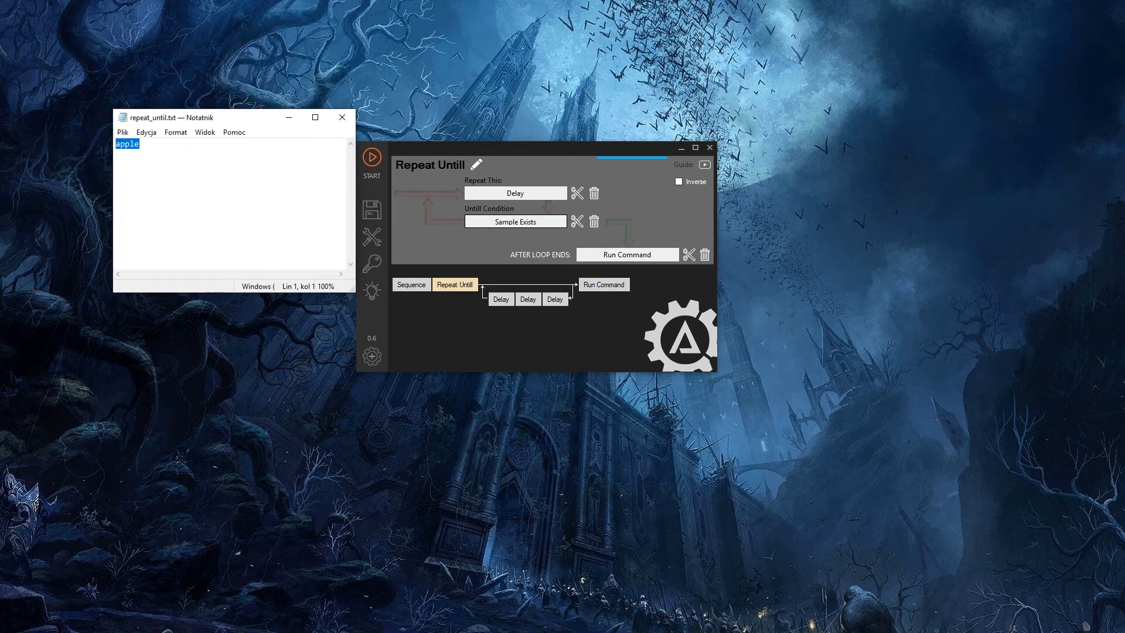
key(Delete)
drag(220, 123, 208, 150)
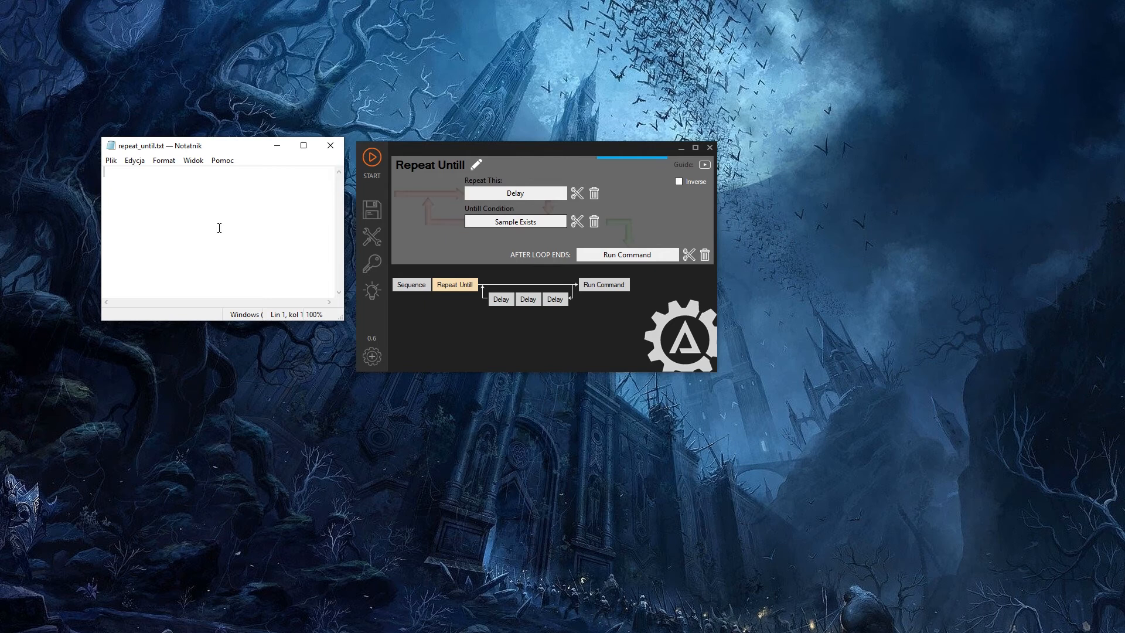
- Start the sequence and write "I want an apple" in the Notepad file while the loop is running
click(375, 159)
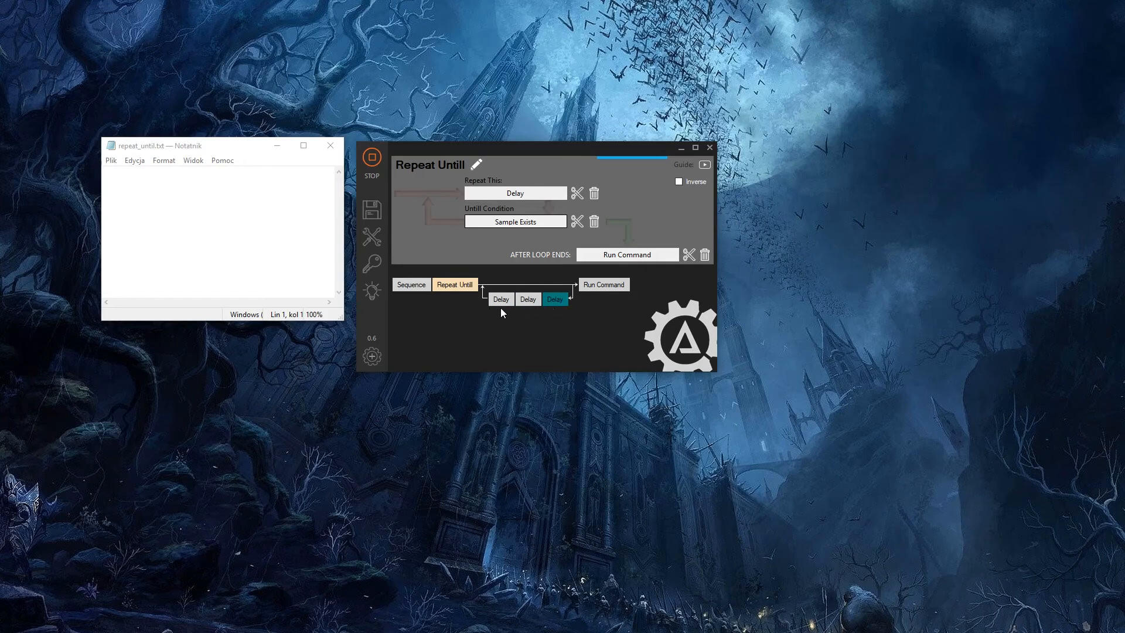
click(184, 191)
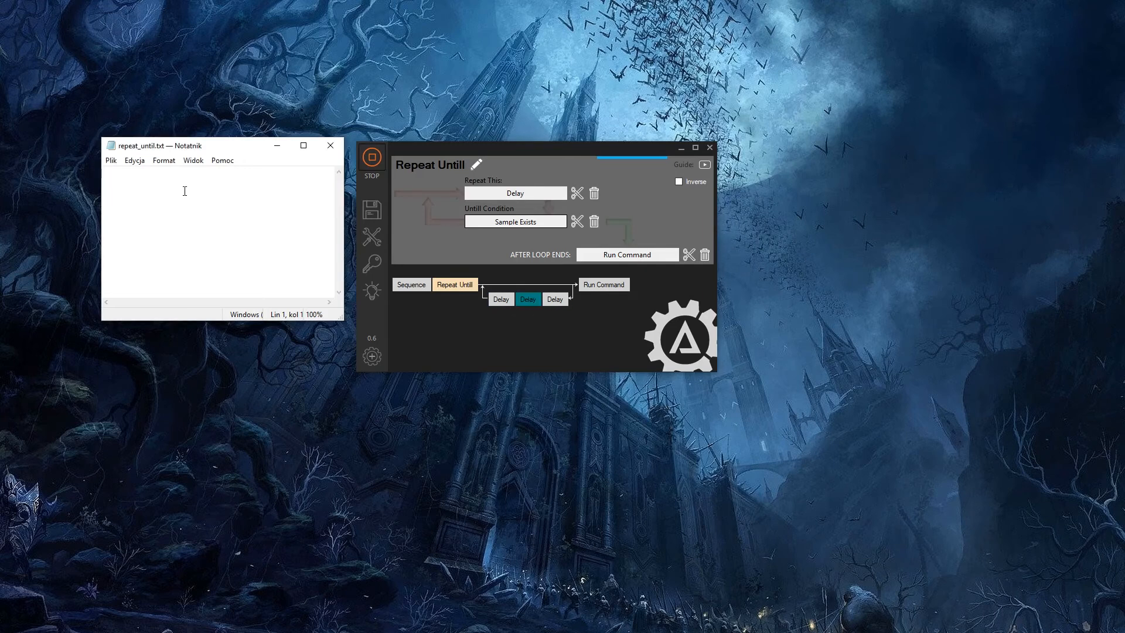
text(I want an apple)
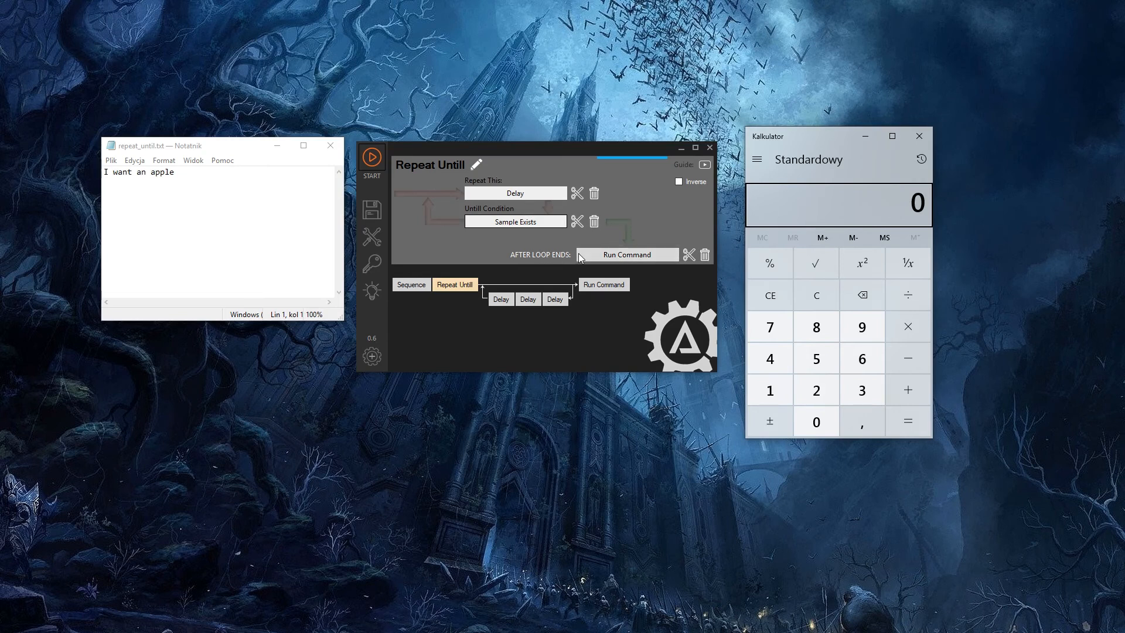
- Enable the Inverse option for the Repeat Untill loop
click(679, 182)
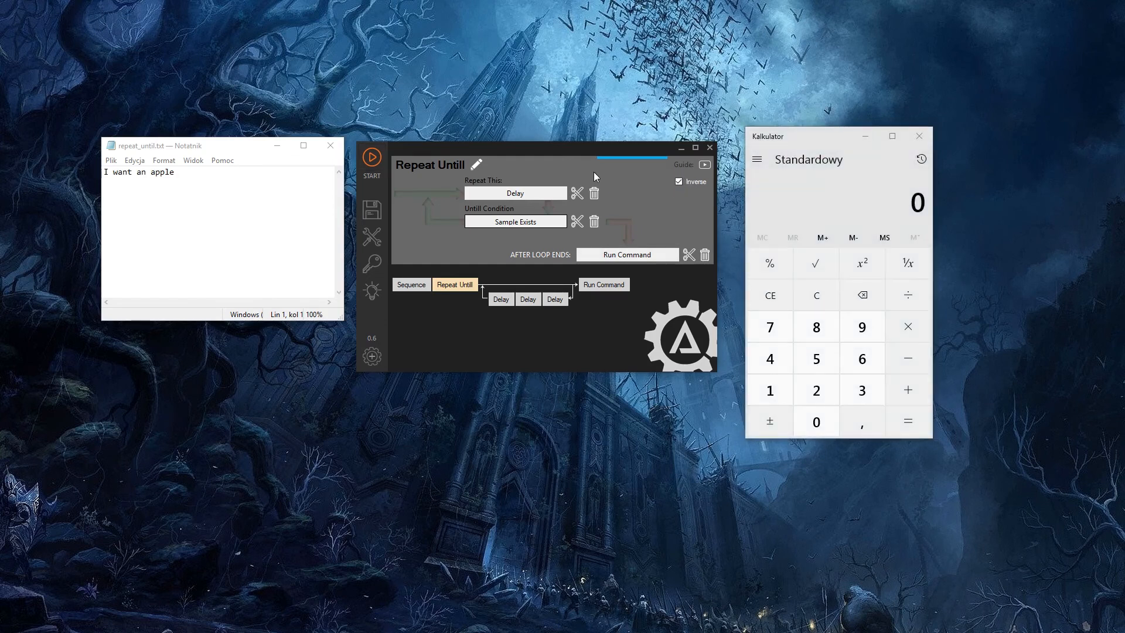